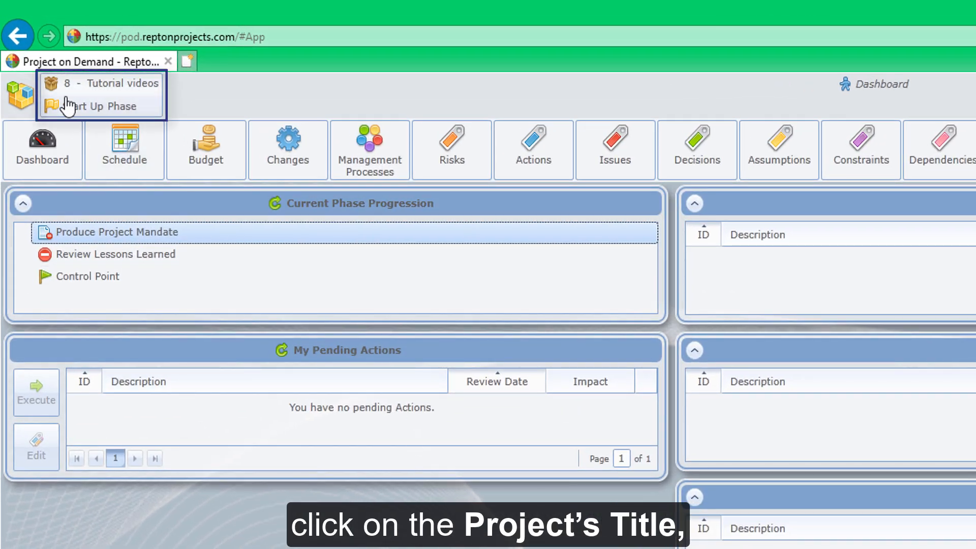
Open the project's maintenance area and go to Stakeholder Management
click(67, 106)
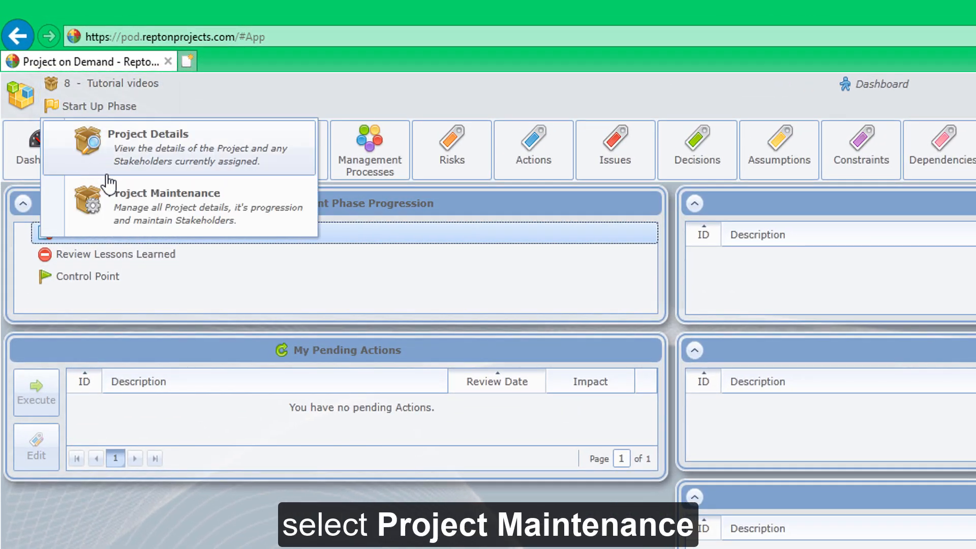
click(126, 198)
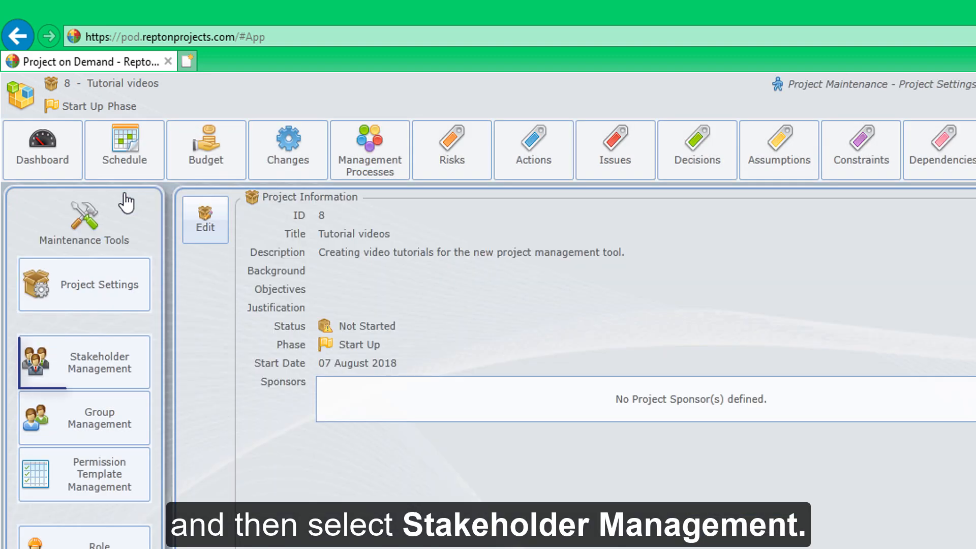
click(127, 375)
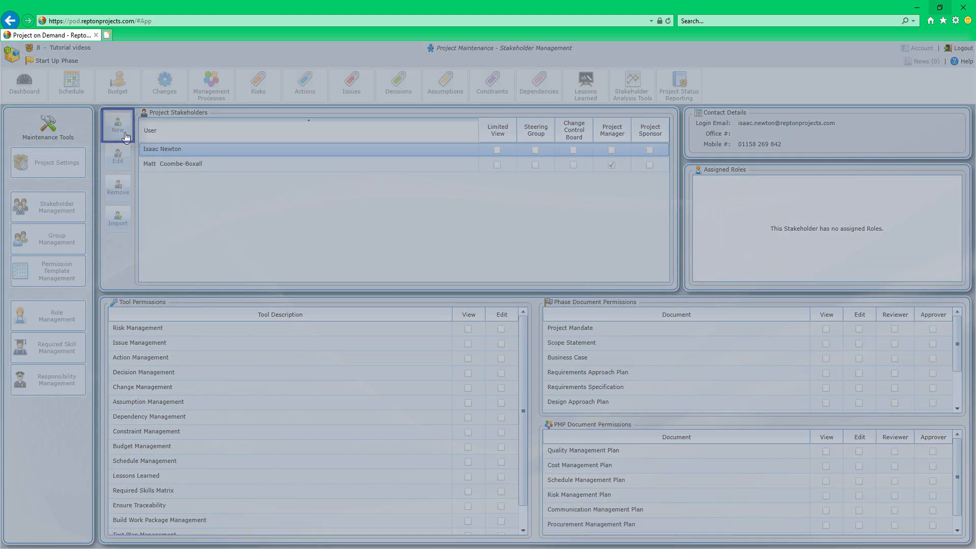
Create a new project stakeholder from one of the active standard users and open it for editing
click(118, 127)
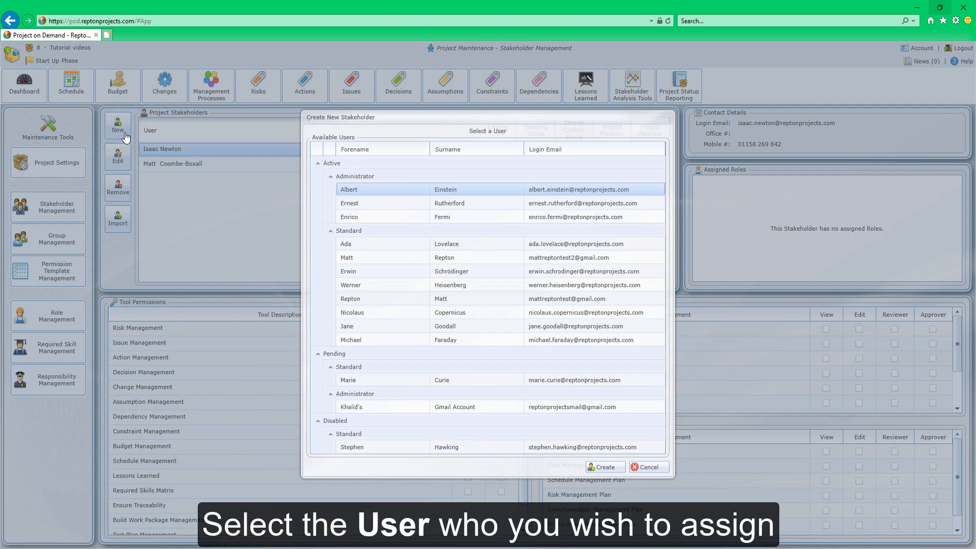
click(355, 257)
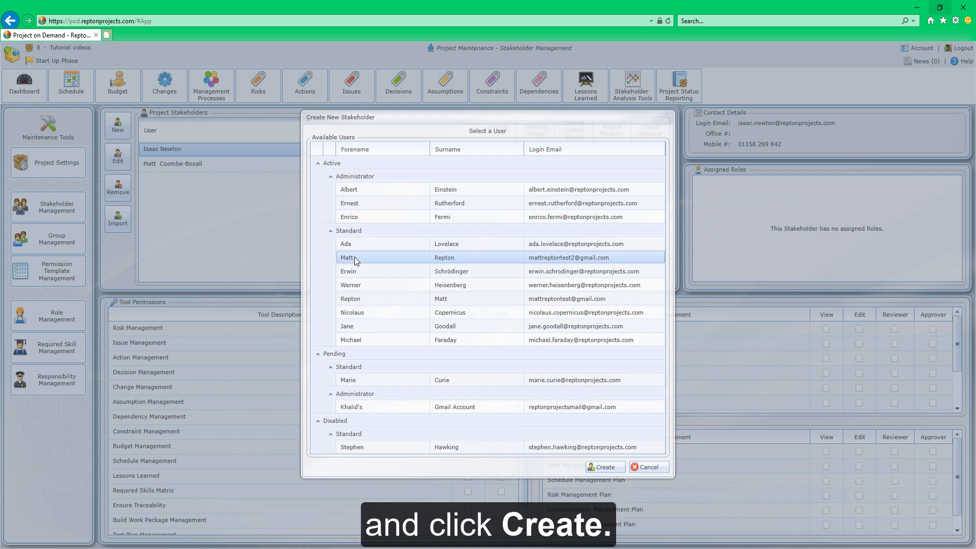
click(602, 466)
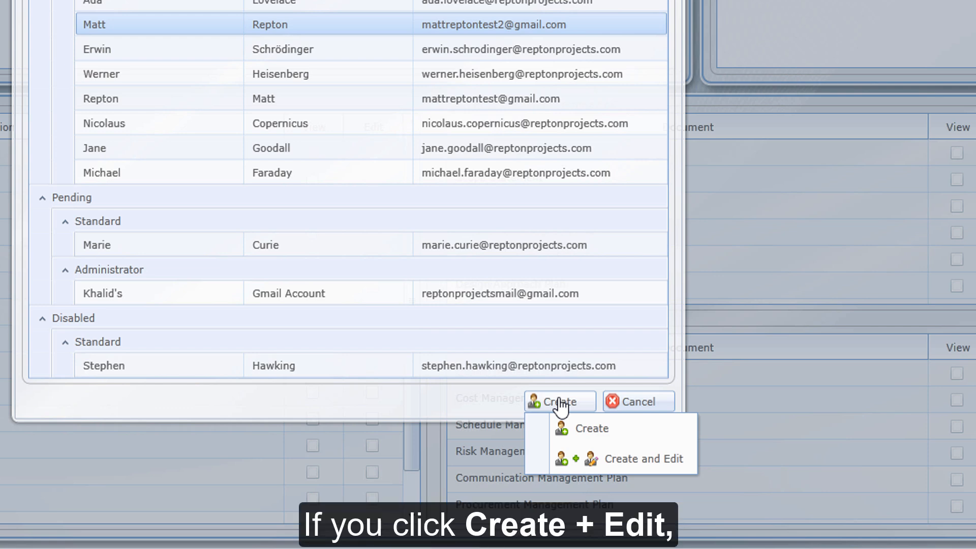
click(598, 458)
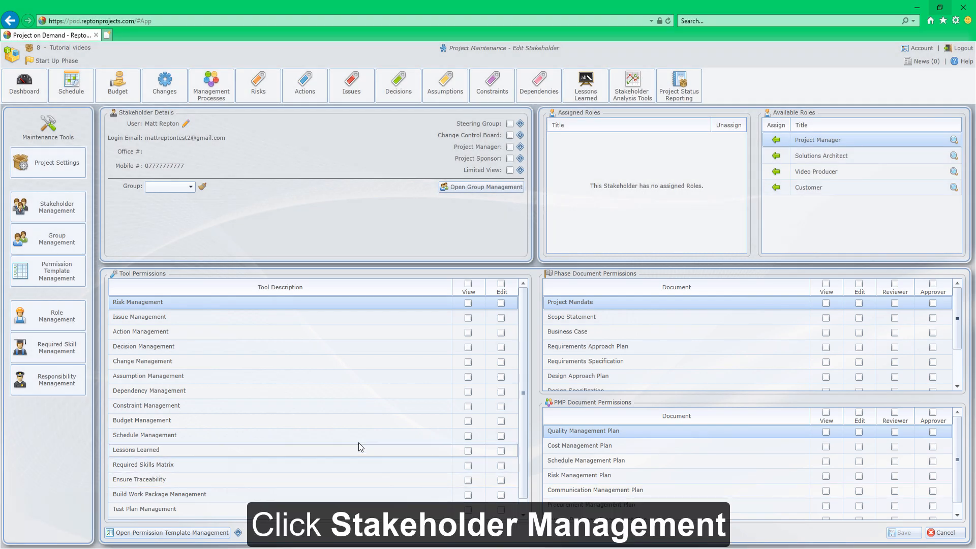
Return to the stakeholder list and open the newly added stakeholder for editing
click(41, 215)
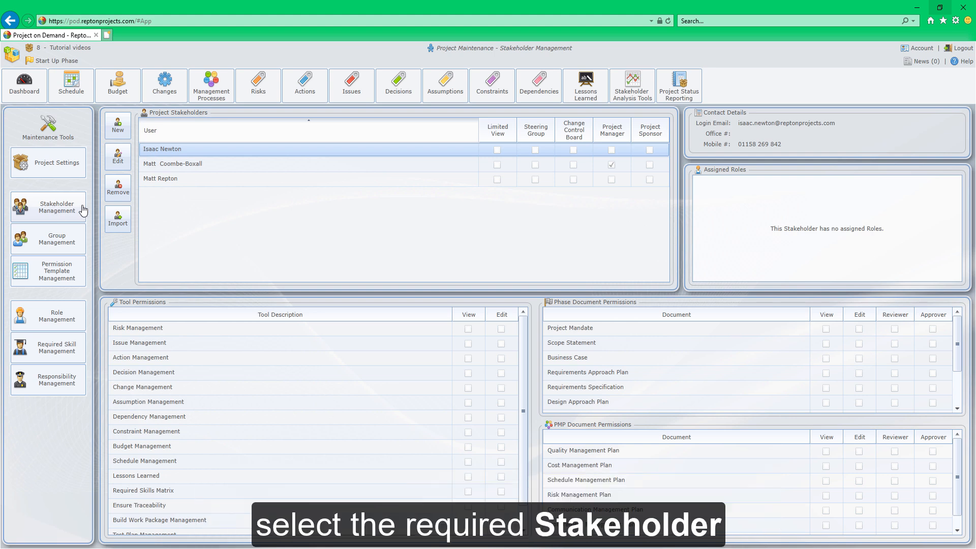
click(158, 184)
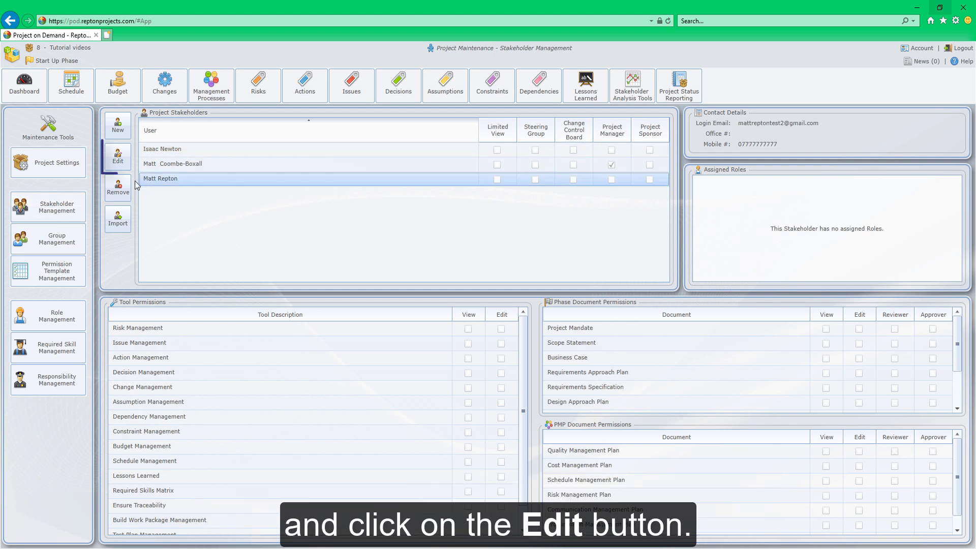
click(121, 159)
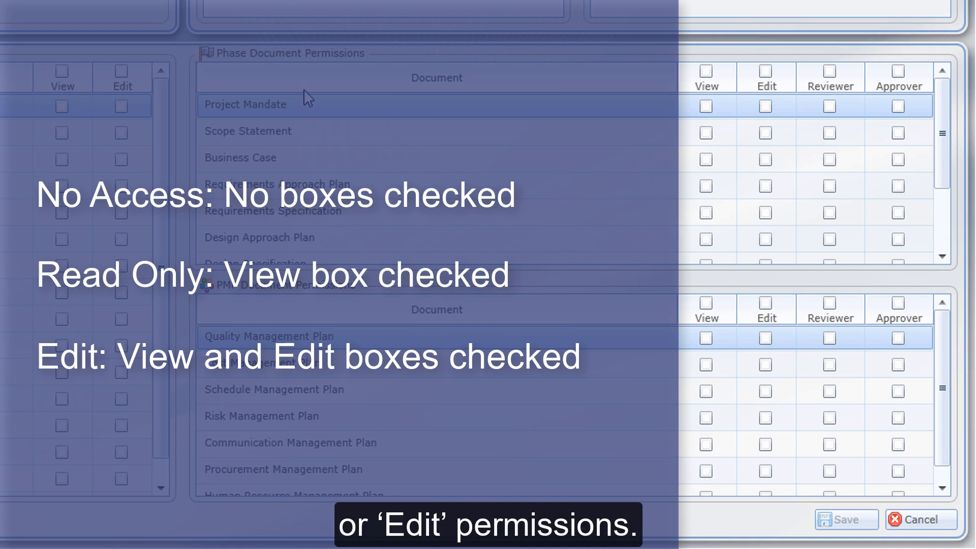
Grant View and Edit on Project Mandate, Scope Statement, Business Case, Quality Management Plan and Cost Management Plan
click(705, 106)
click(705, 132)
click(705, 160)
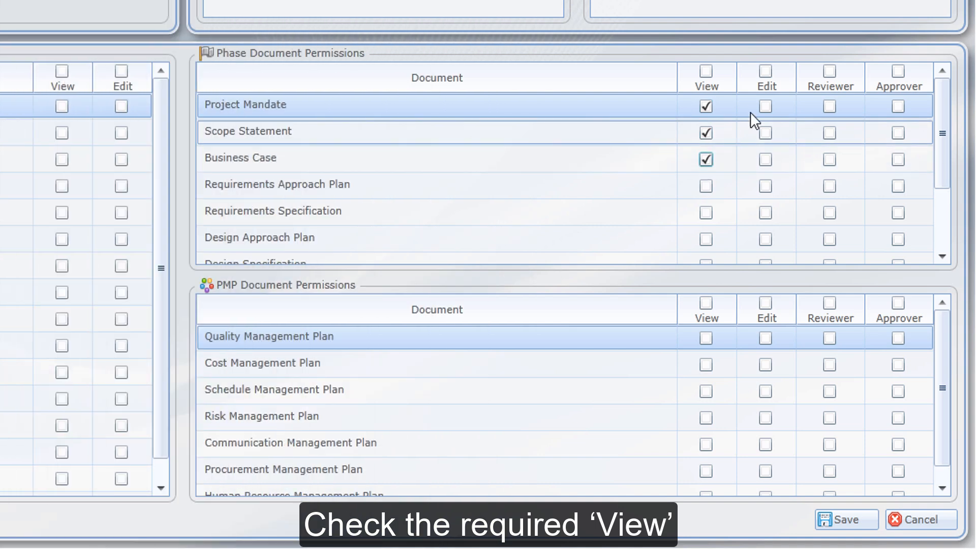
click(764, 106)
click(765, 133)
click(765, 160)
click(705, 338)
click(705, 365)
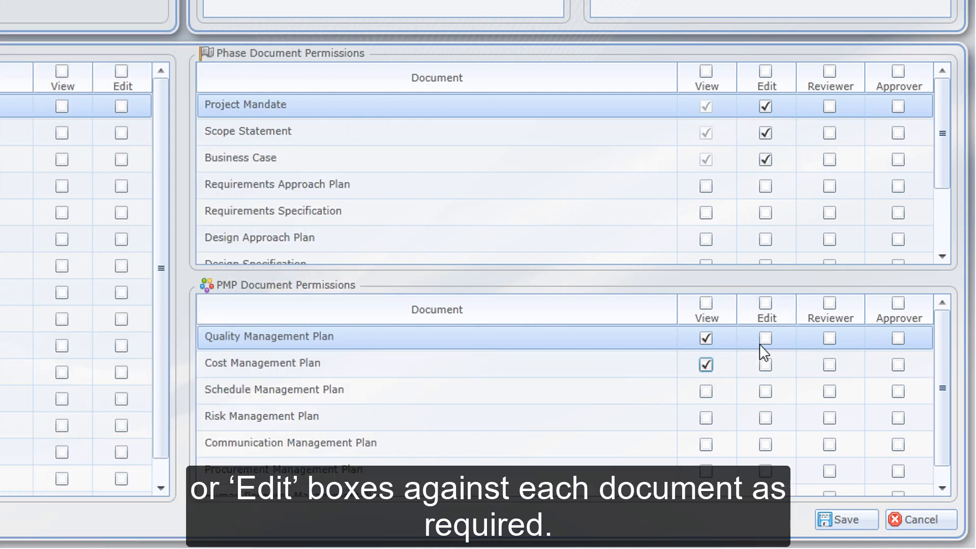
click(765, 337)
click(765, 364)
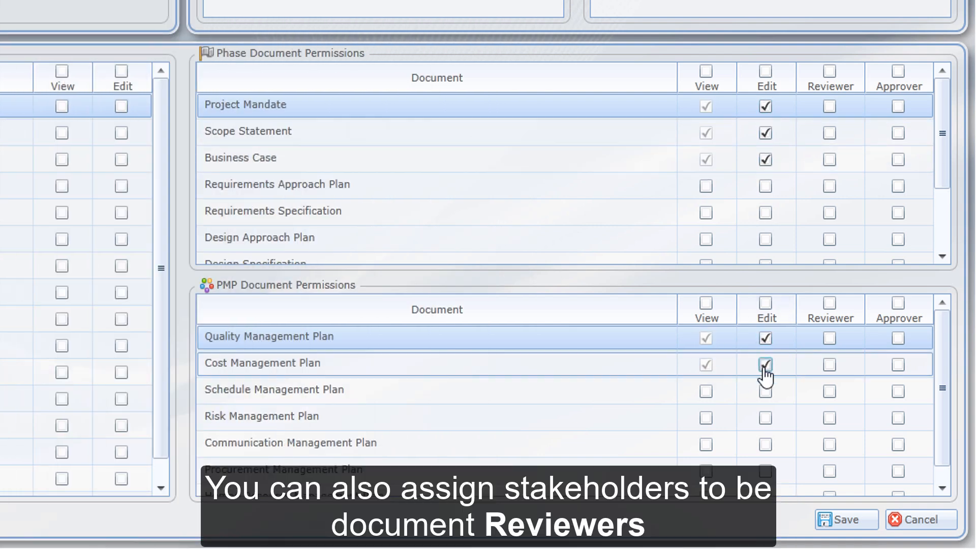
Make the stakeholder Reviewer and Approver on several phase and PMP documents, then save
click(829, 106)
click(828, 133)
click(829, 160)
click(897, 106)
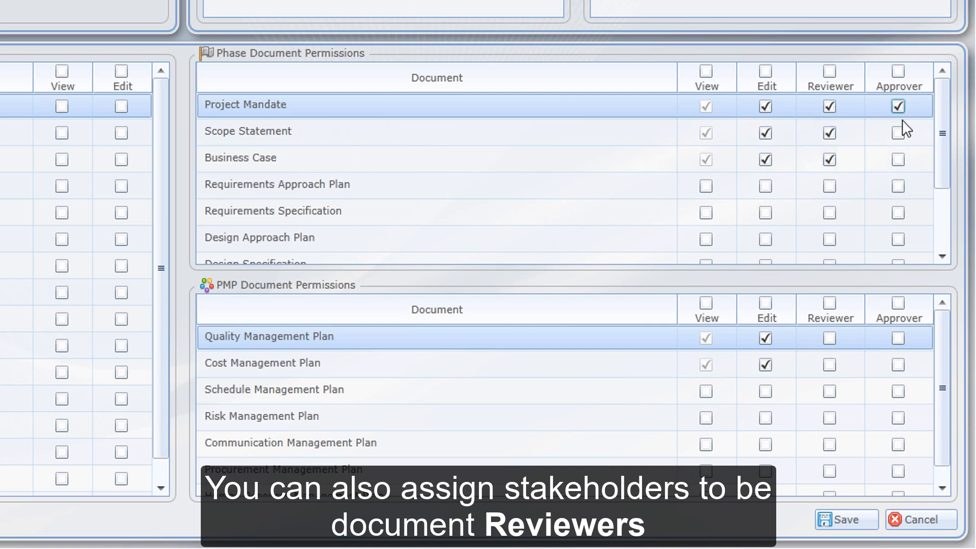
click(898, 132)
click(829, 338)
click(897, 364)
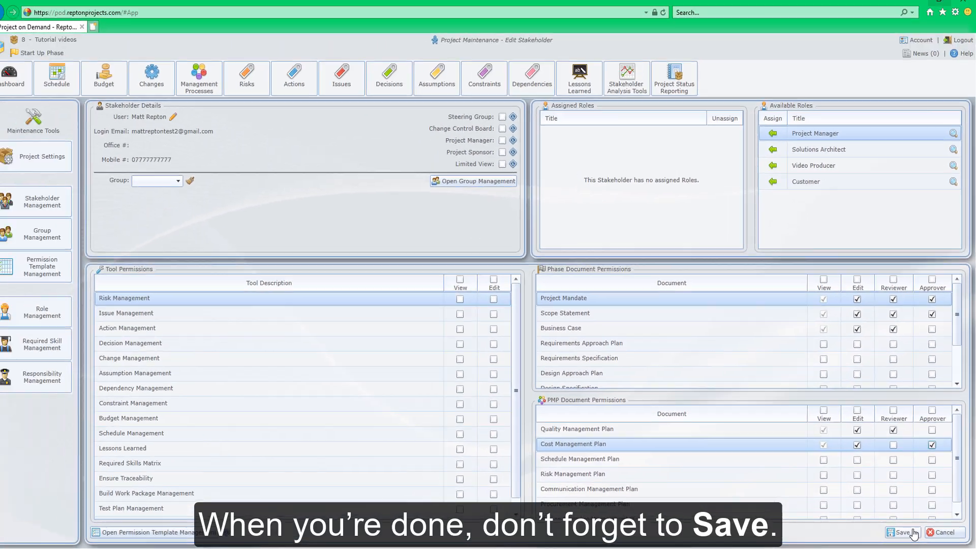
click(913, 532)
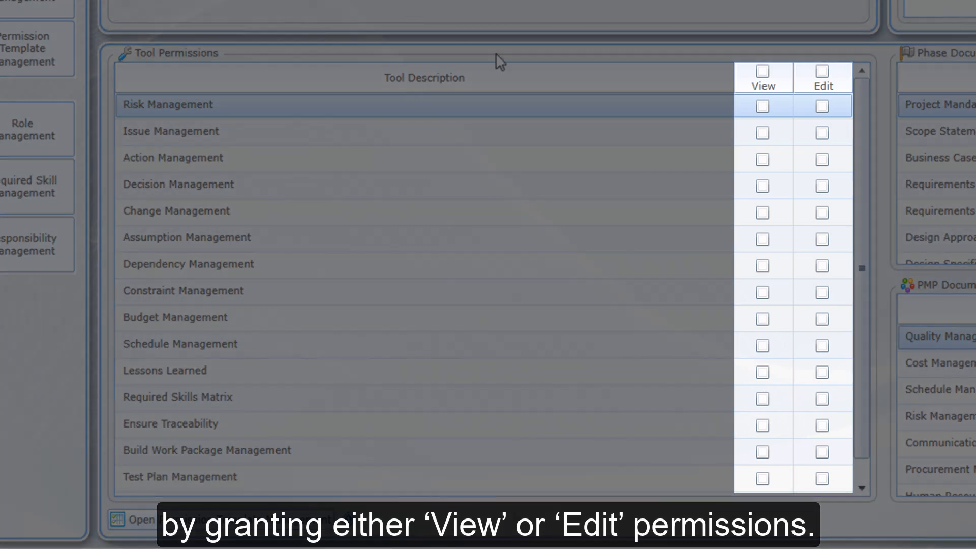
Grant View on Risk and Change Management and Edit on Issue and Constraint Management tools
click(762, 107)
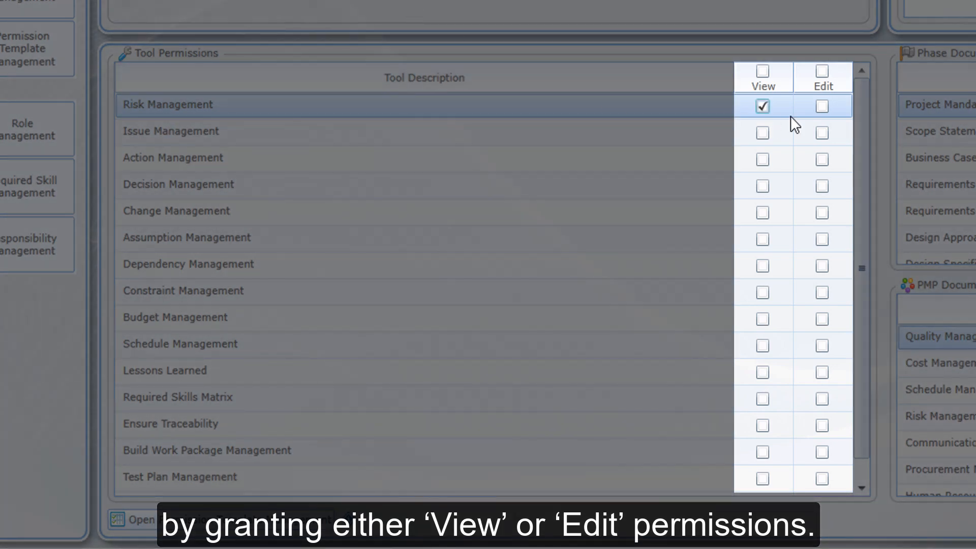
click(822, 132)
click(763, 214)
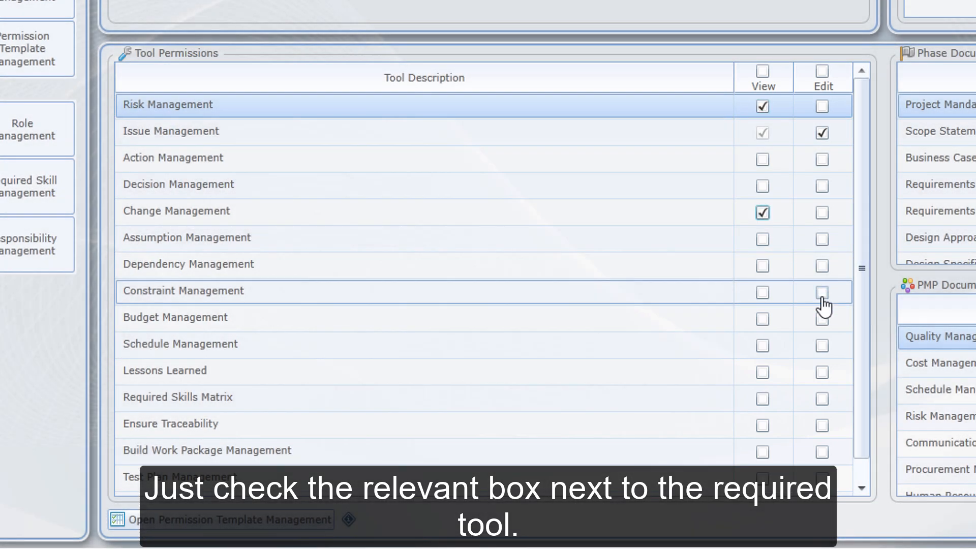
click(822, 293)
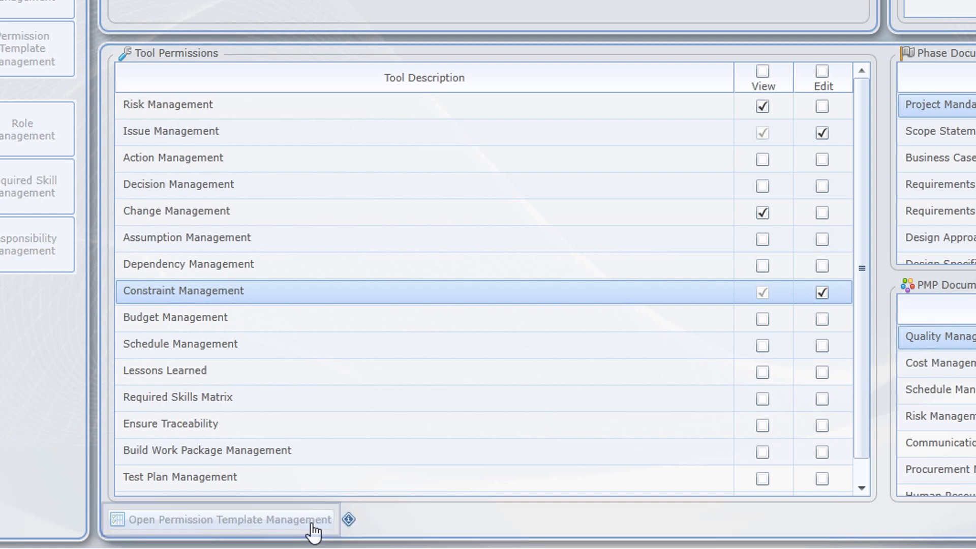
Load the View everything permission template for the stakeholder and save
click(313, 529)
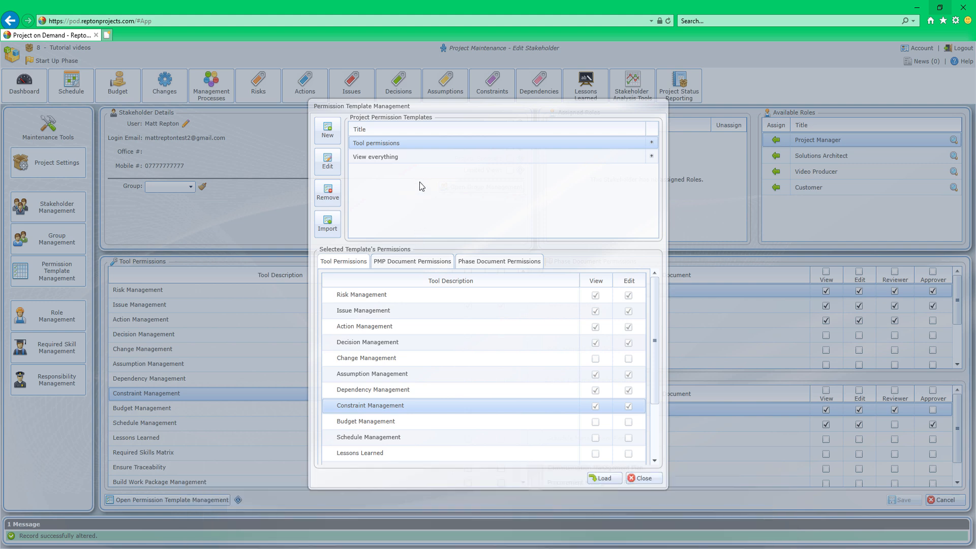
click(417, 157)
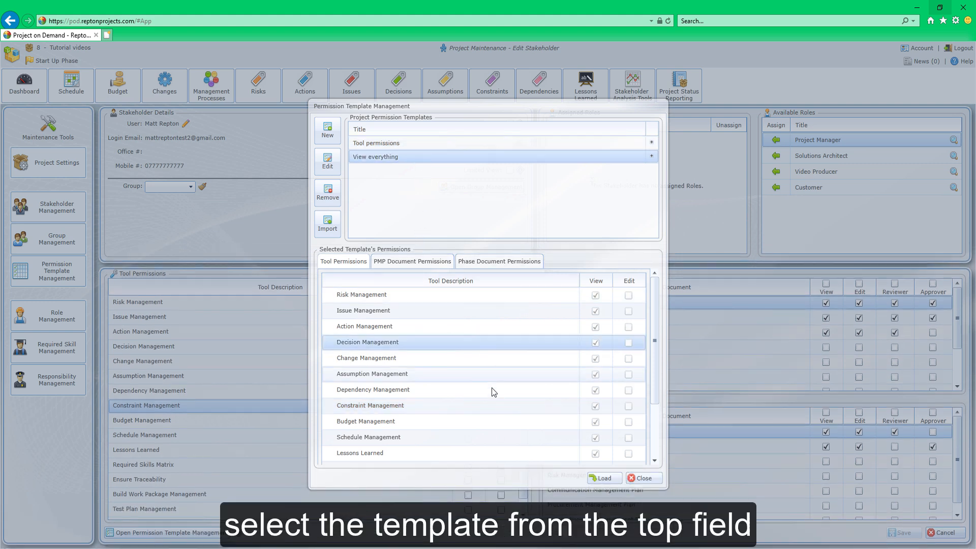
click(599, 482)
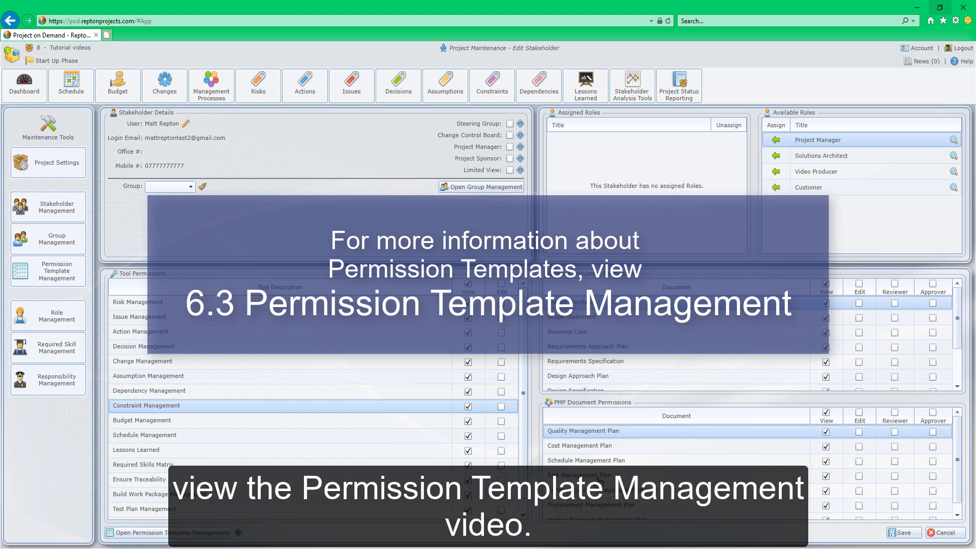
click(901, 532)
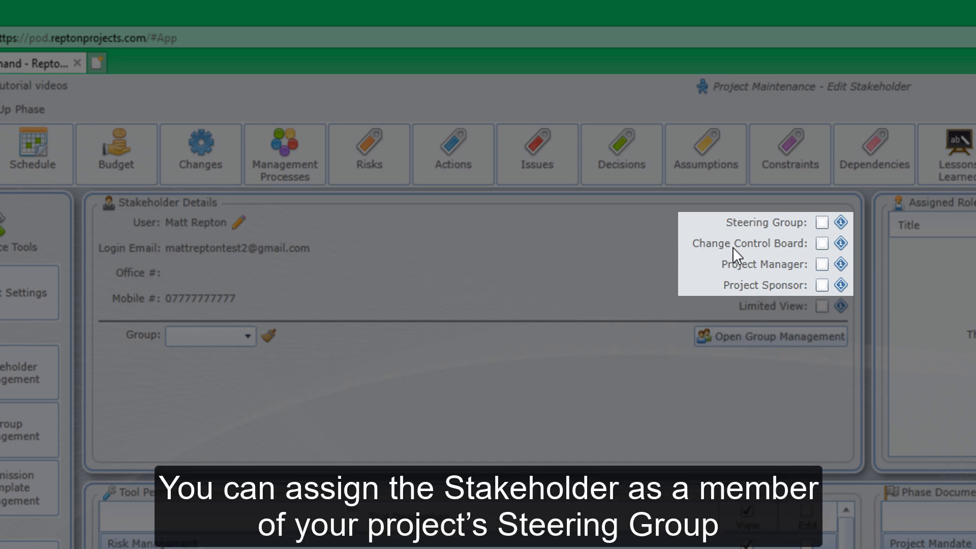
Mark the stakeholder as Project Manager, assign it to the Project Management group, and save
click(819, 272)
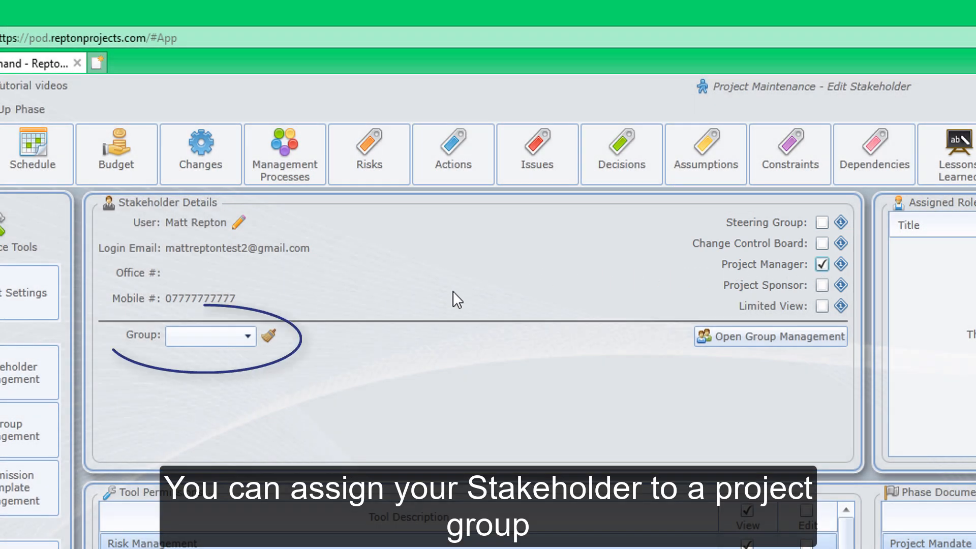
click(249, 338)
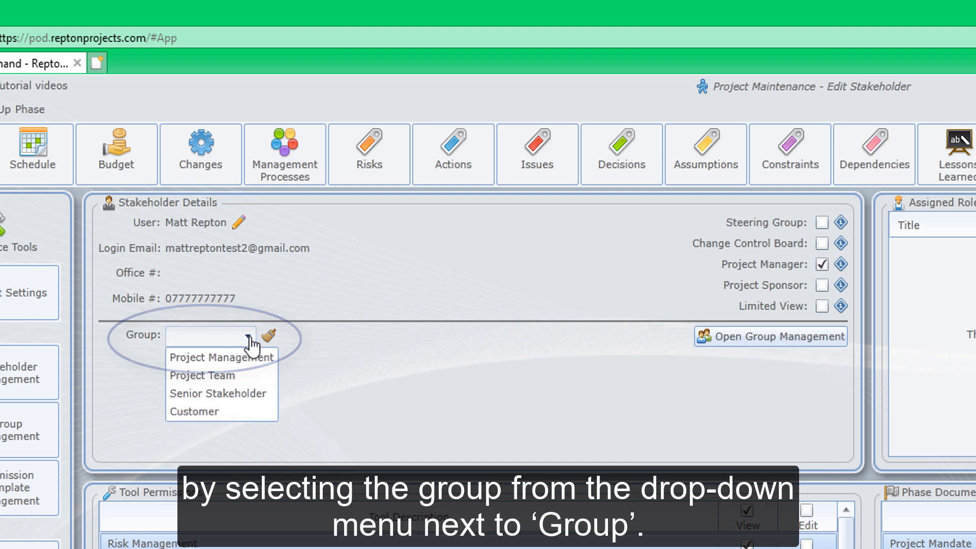
click(231, 359)
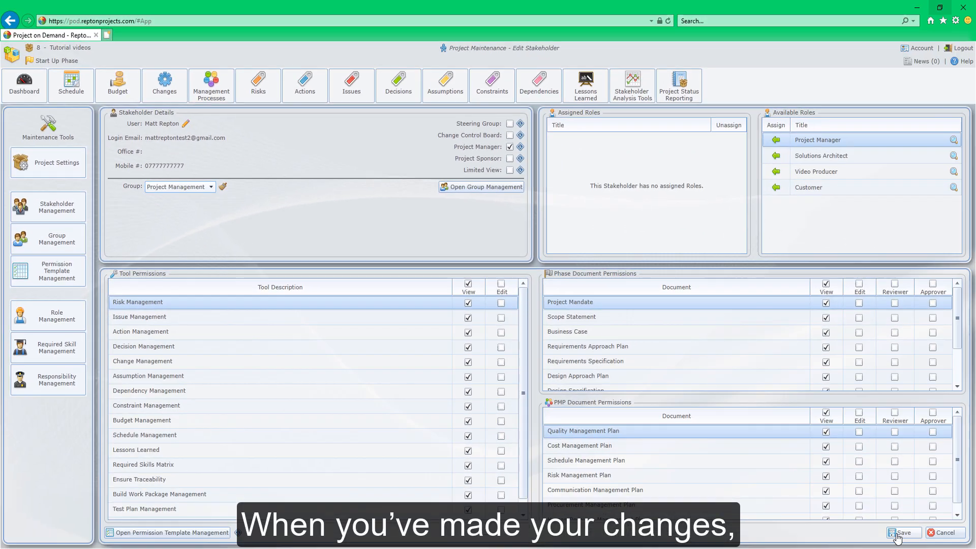
click(897, 533)
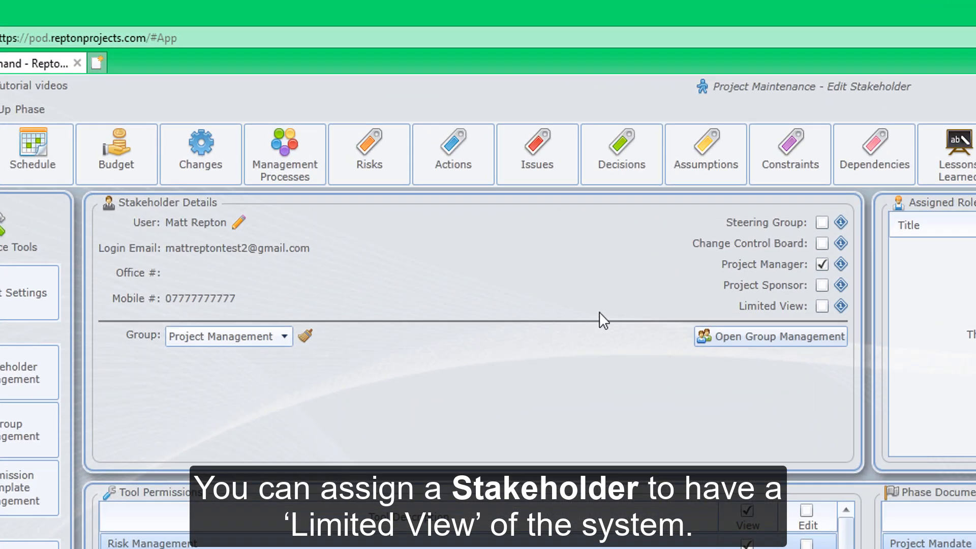
Enable Limited View, set Reviewer on Scope Statement and Approver on Business Case, Requirements Approach Plan and Cost Management Plan, and save
click(819, 310)
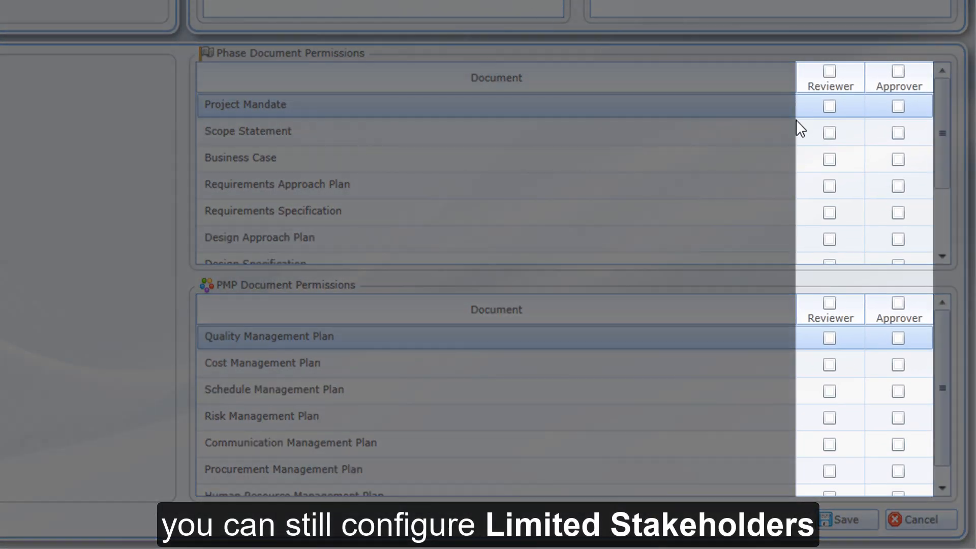
click(829, 134)
click(897, 160)
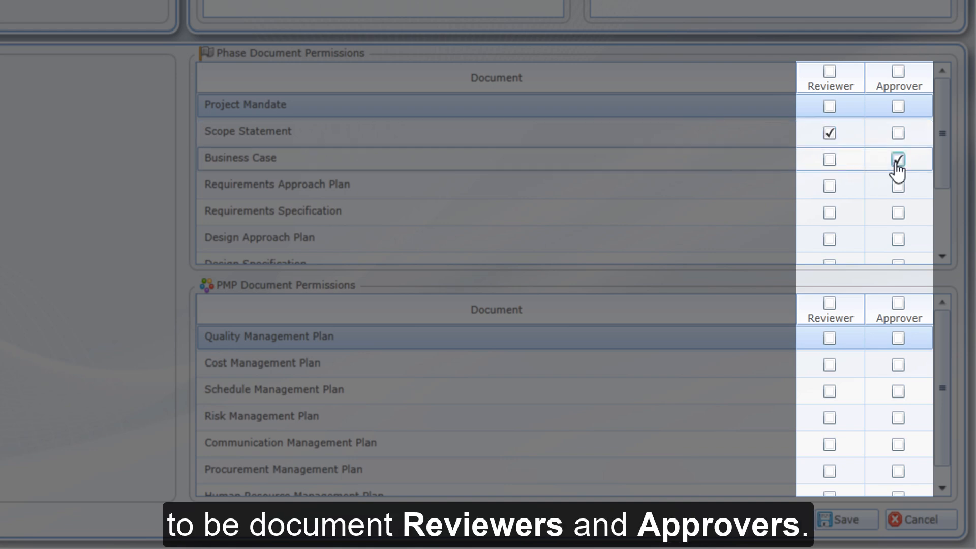
click(899, 188)
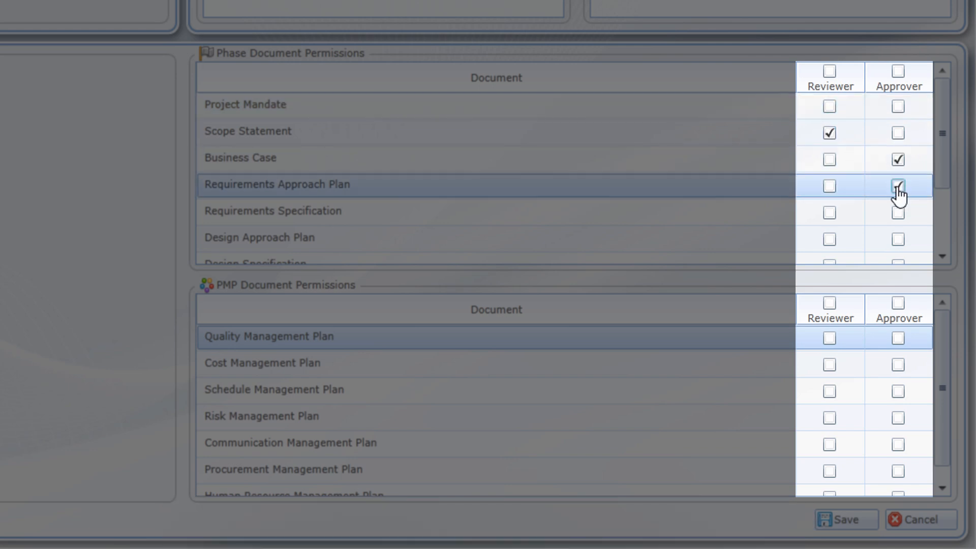
click(898, 364)
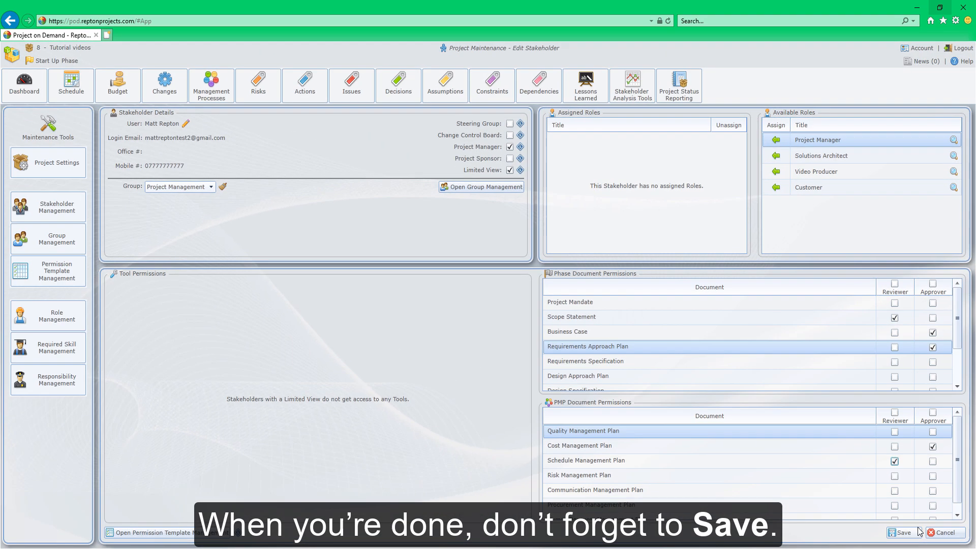
click(870, 519)
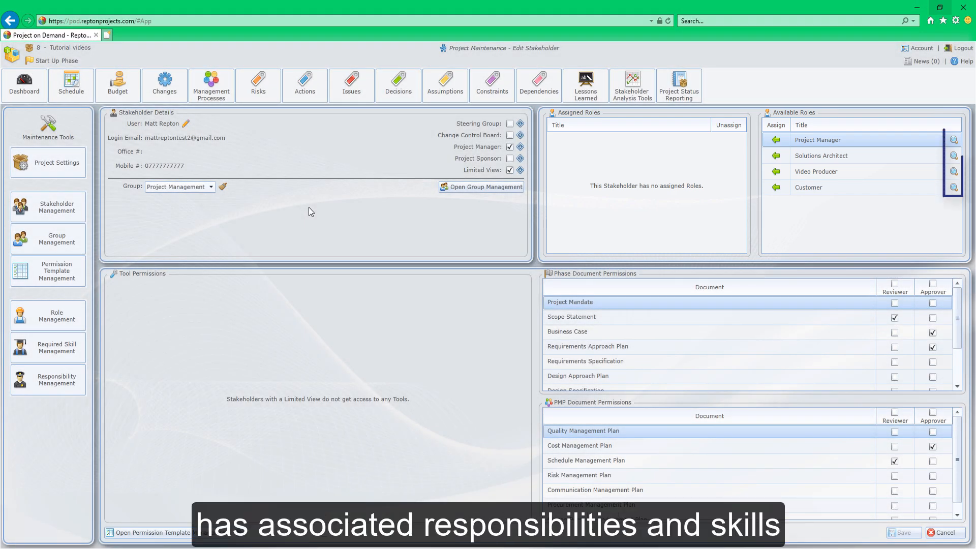
Inspect the Video Producer role's associations, then assign the Video Producer role to the stakeholder
click(952, 172)
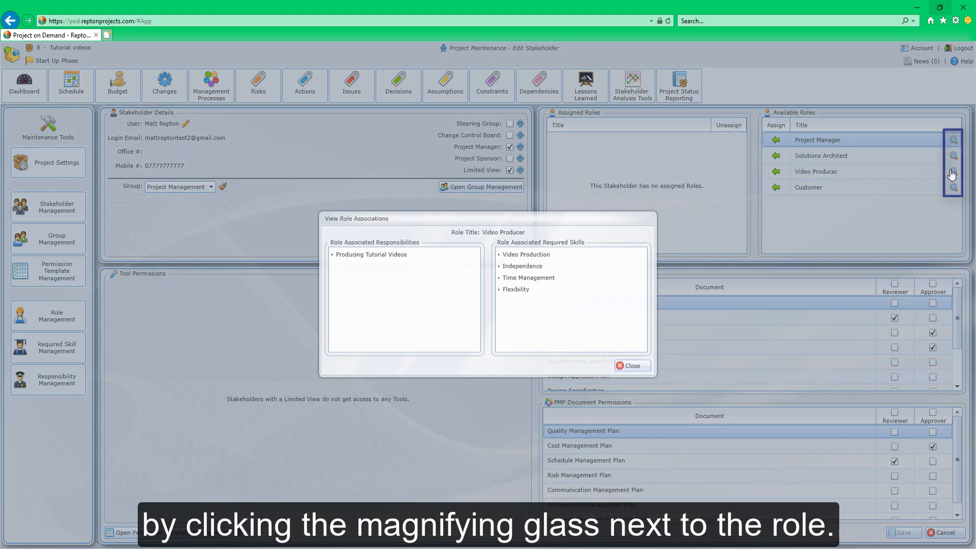
click(627, 367)
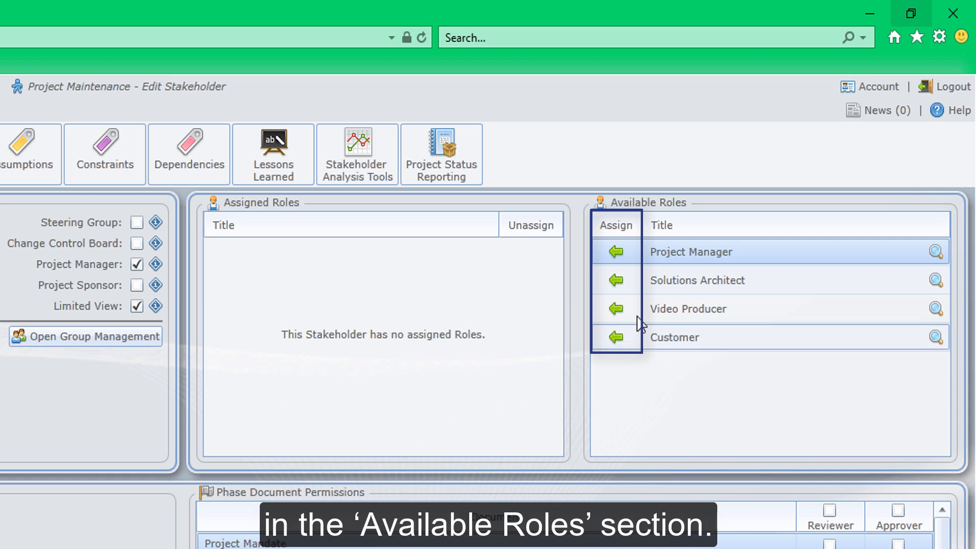
click(615, 308)
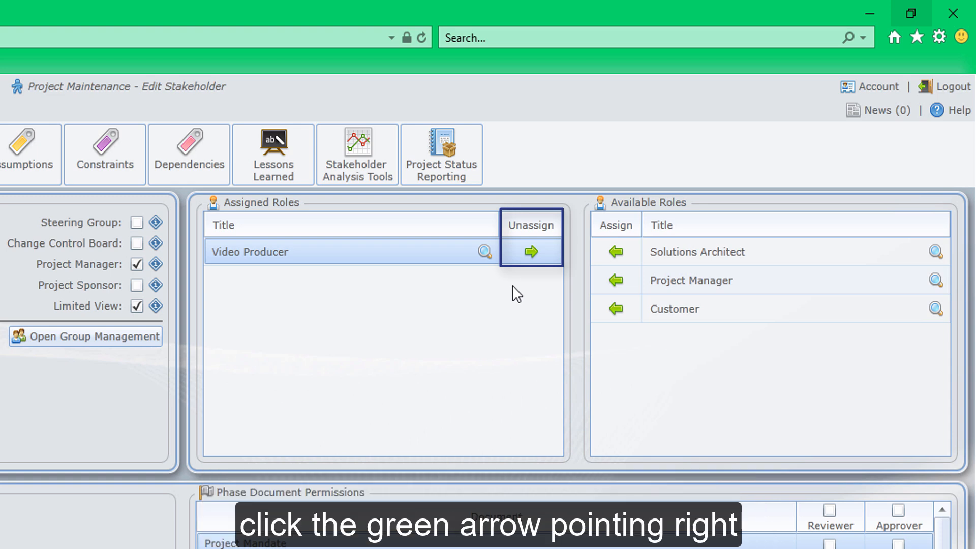
Unassign the Video Producer role from the stakeholder, assign it again, and save the stakeholder
click(531, 252)
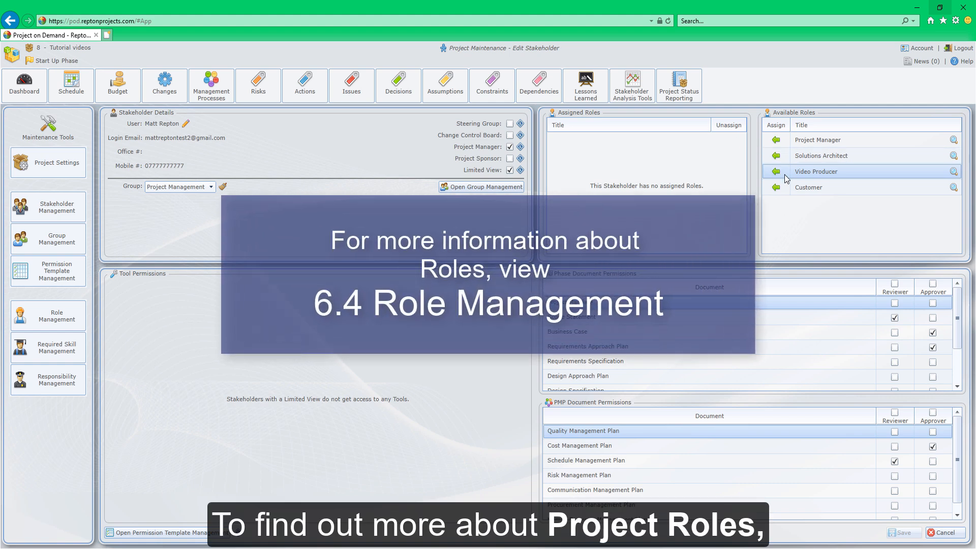
click(775, 172)
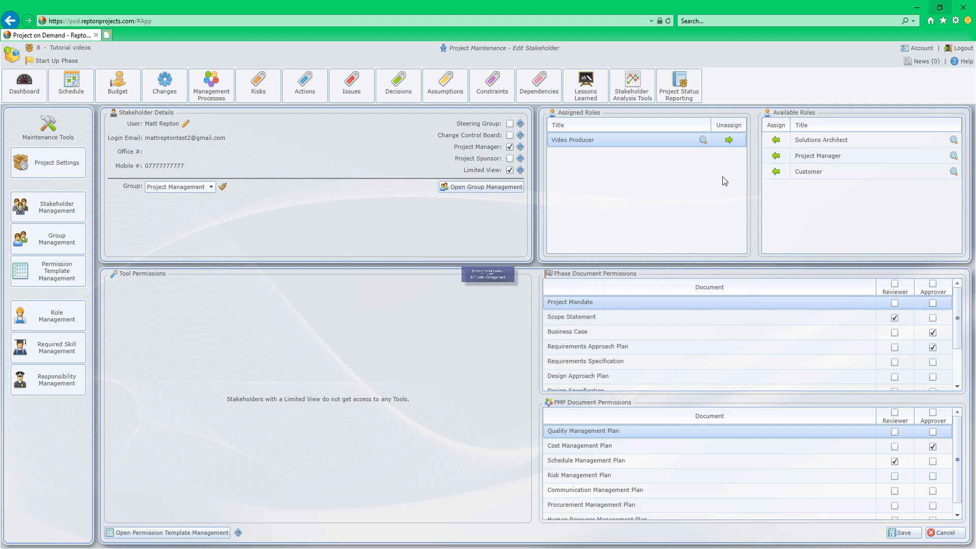
click(901, 532)
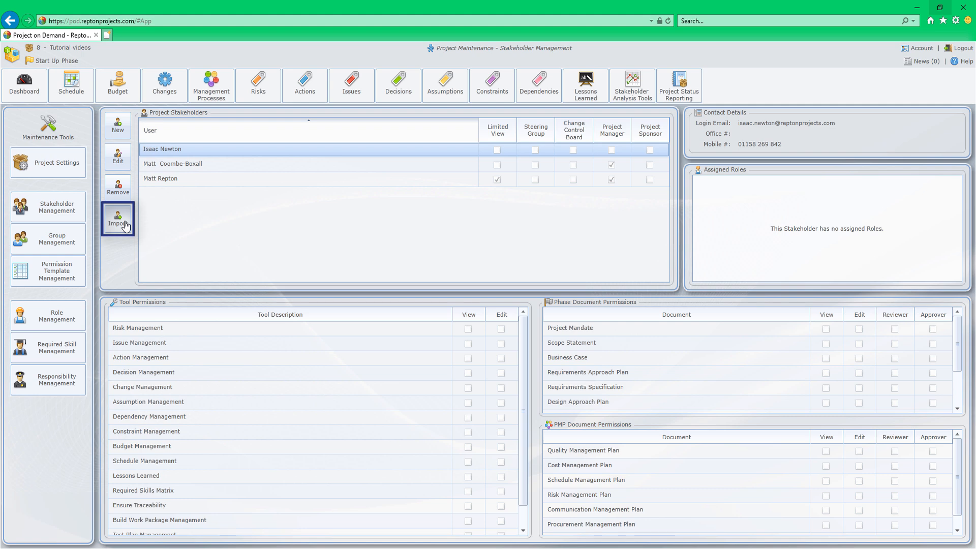
Import the unassigned stakeholder from the 2 - Office Relocation project into this project's stakeholders
click(126, 225)
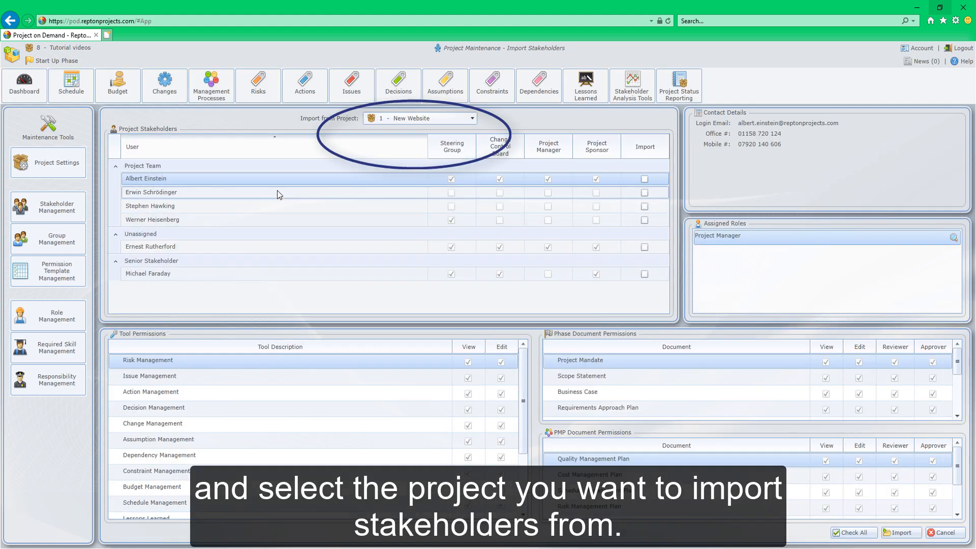
click(424, 121)
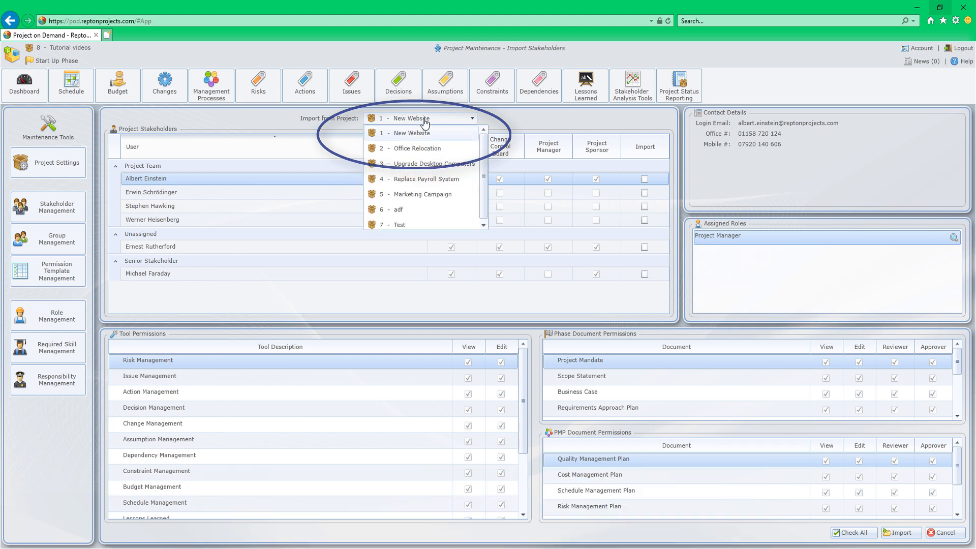
click(421, 148)
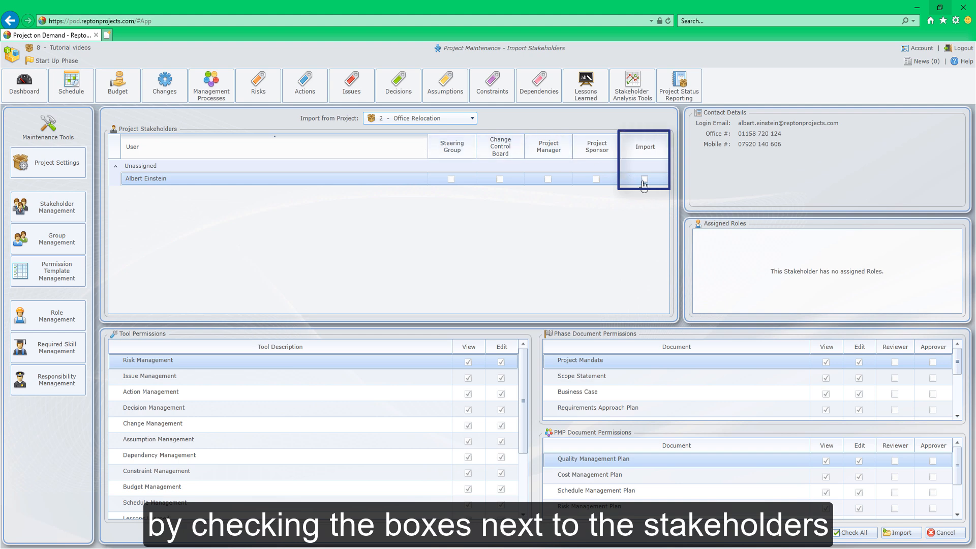
click(644, 179)
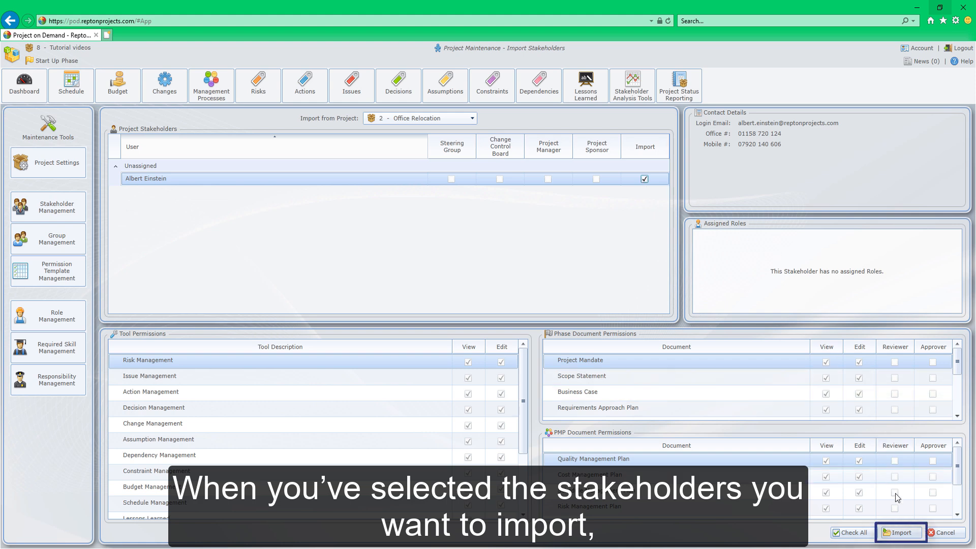
click(904, 532)
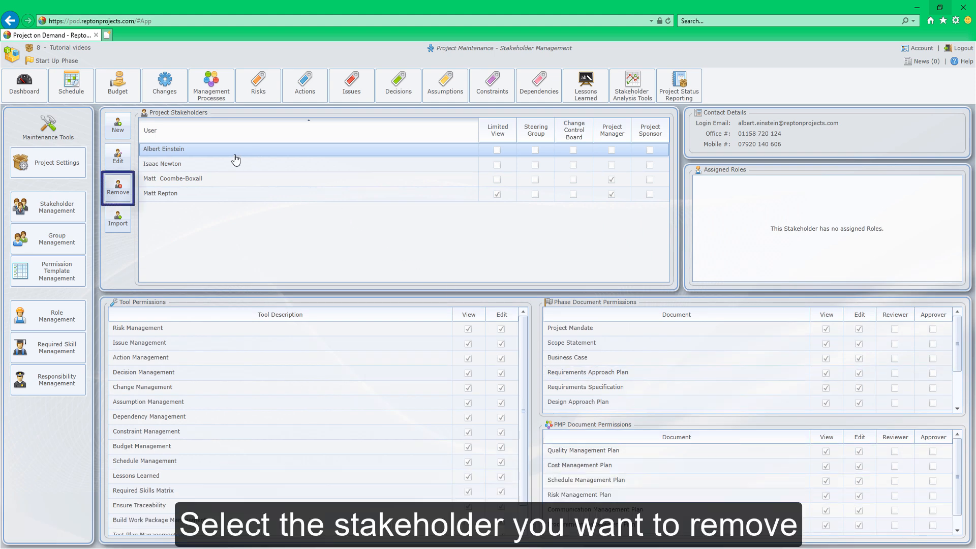
Remove the newly imported stakeholder from the project and confirm the removal
click(118, 188)
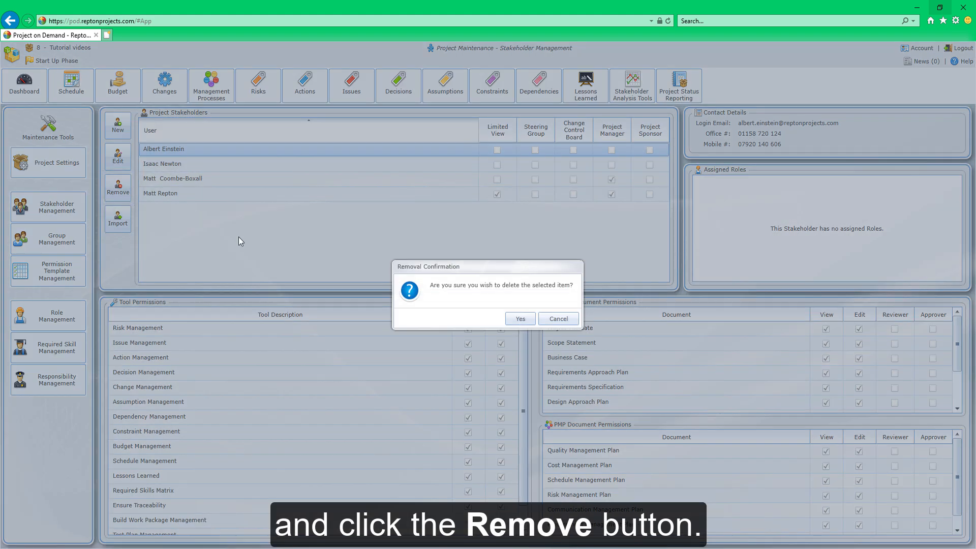
click(519, 320)
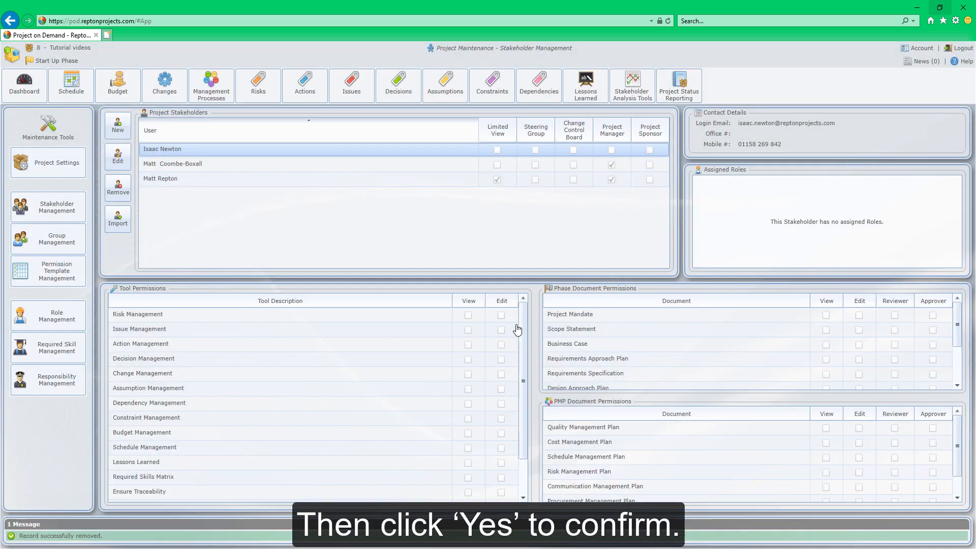